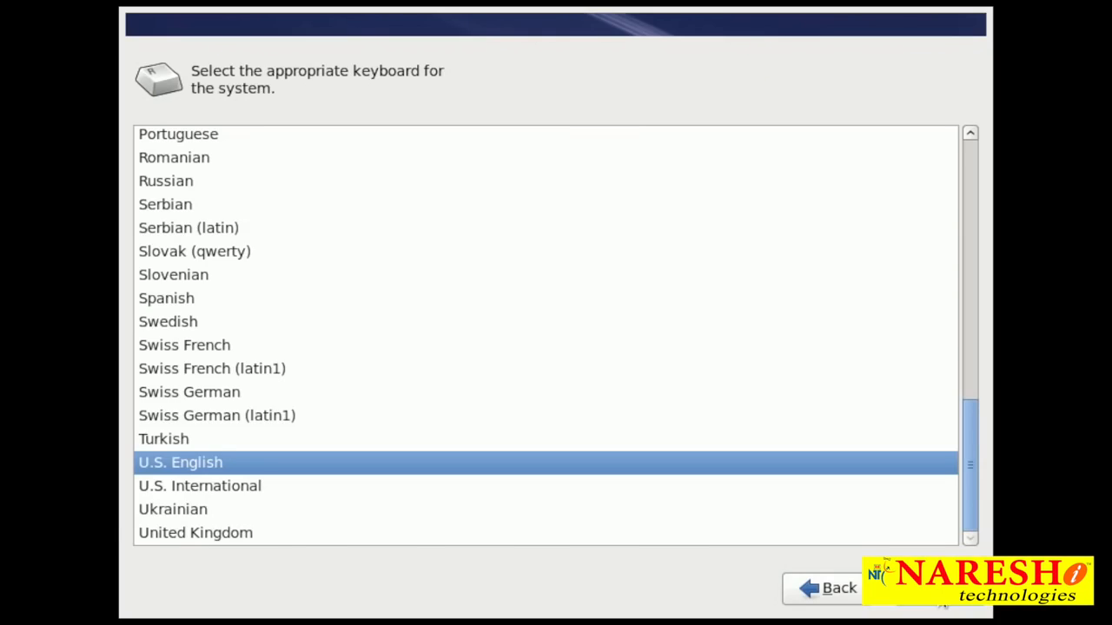
Proceed with the U.S. English keyboard and Basic Storage Devices, discarding any data on the VMware virtual disk
left_click(942, 604)
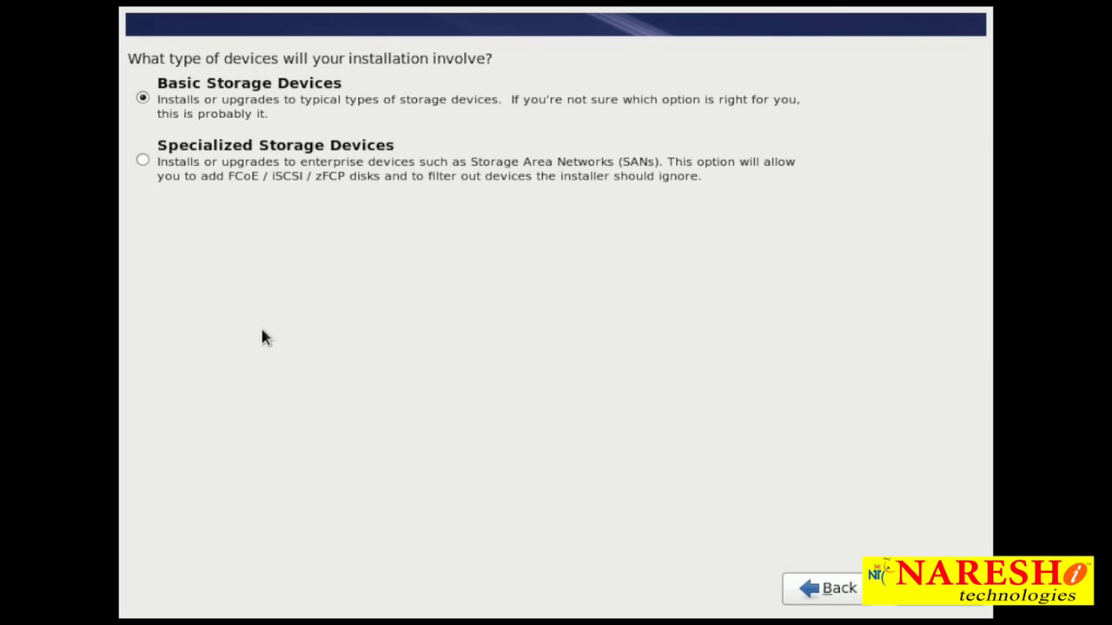
left_click(962, 605)
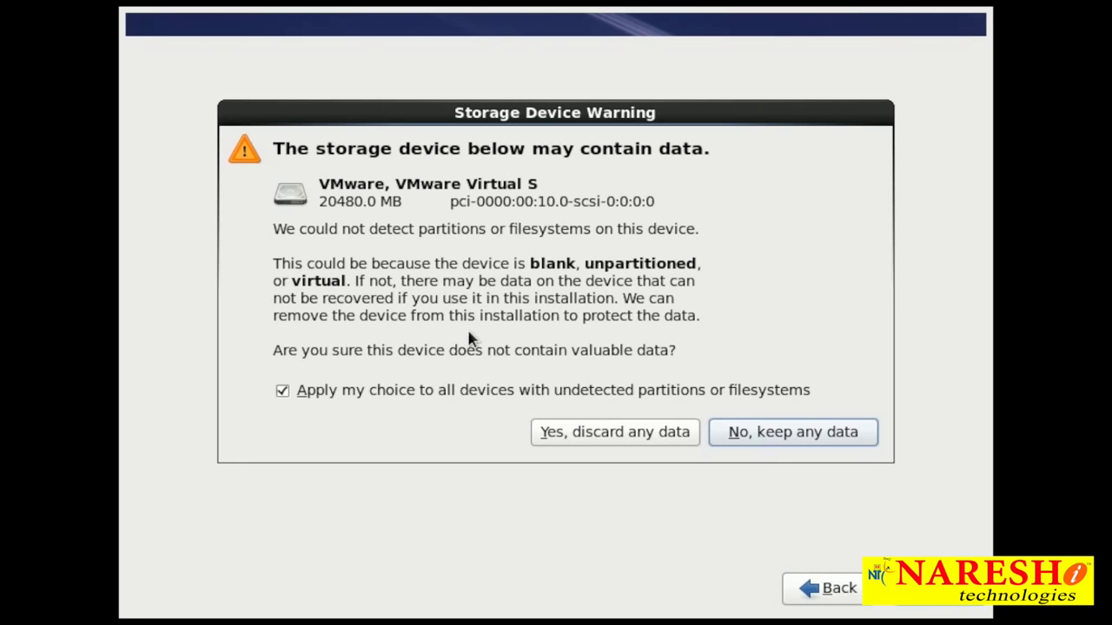
left_click(611, 430)
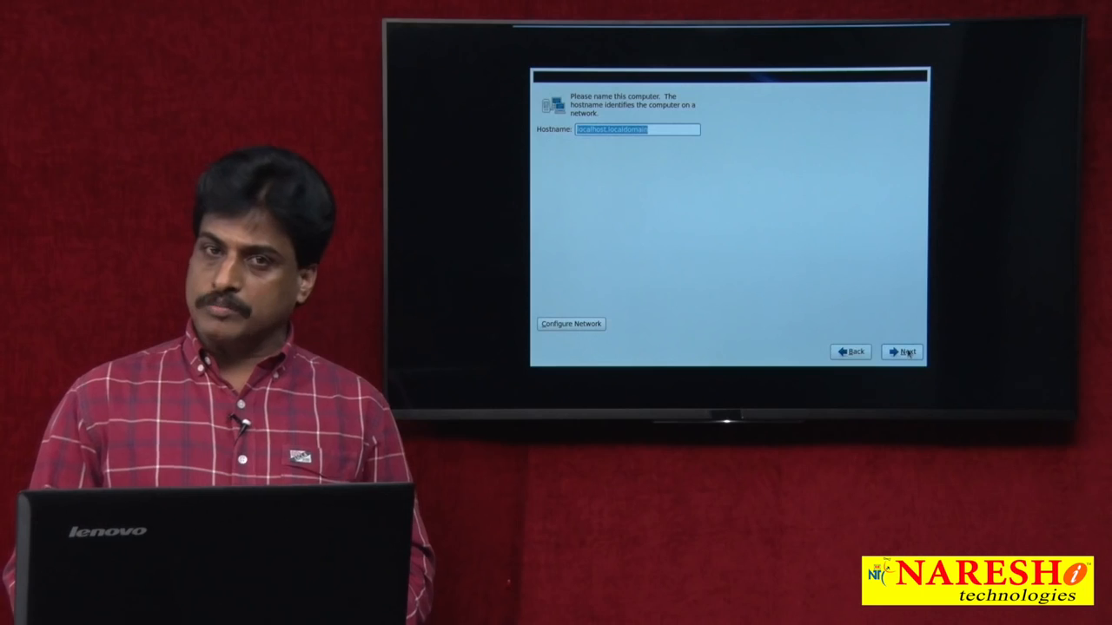
Set the computer's hostname to nareshit and continue the installation
type("na")
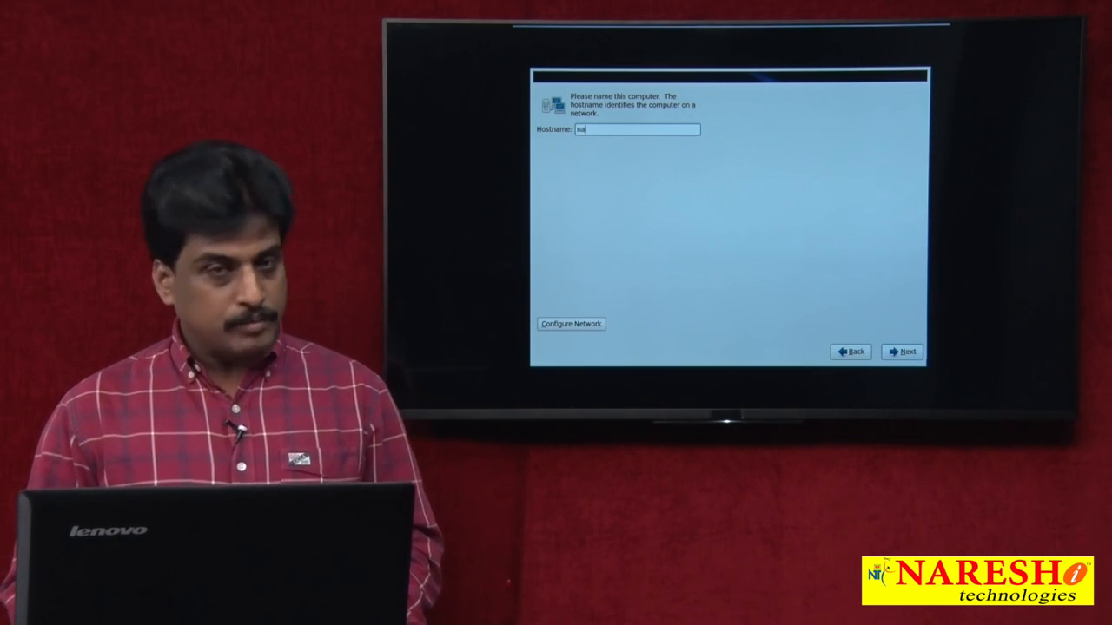
type("reshit")
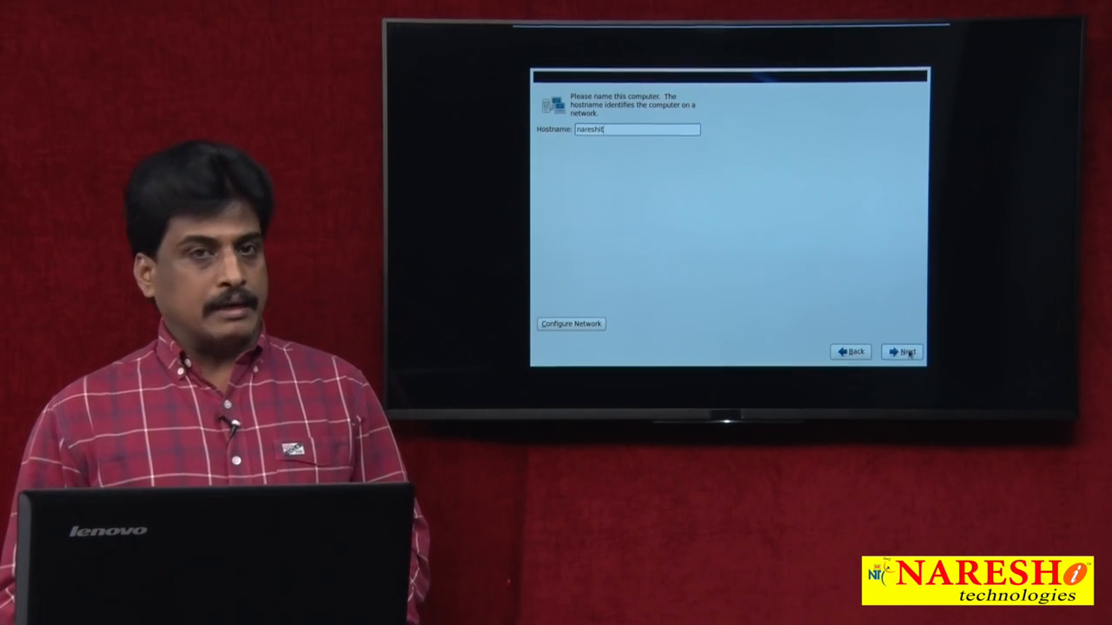
left_click(909, 352)
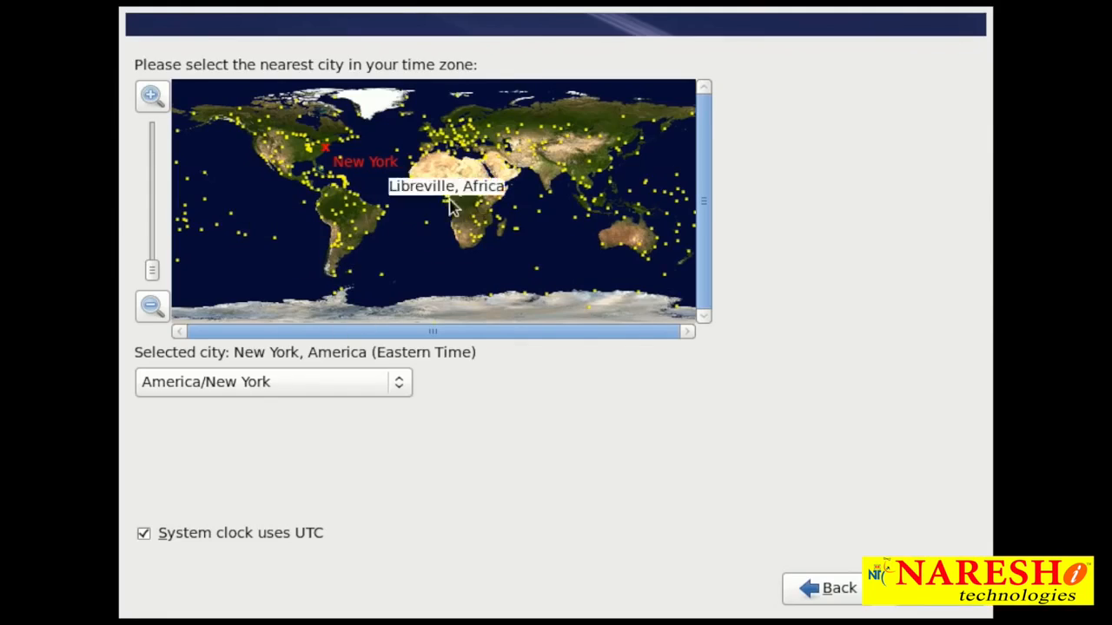
Set the system time zone to Asia/Kolkata and continue to the root account setup
left_click(558, 182)
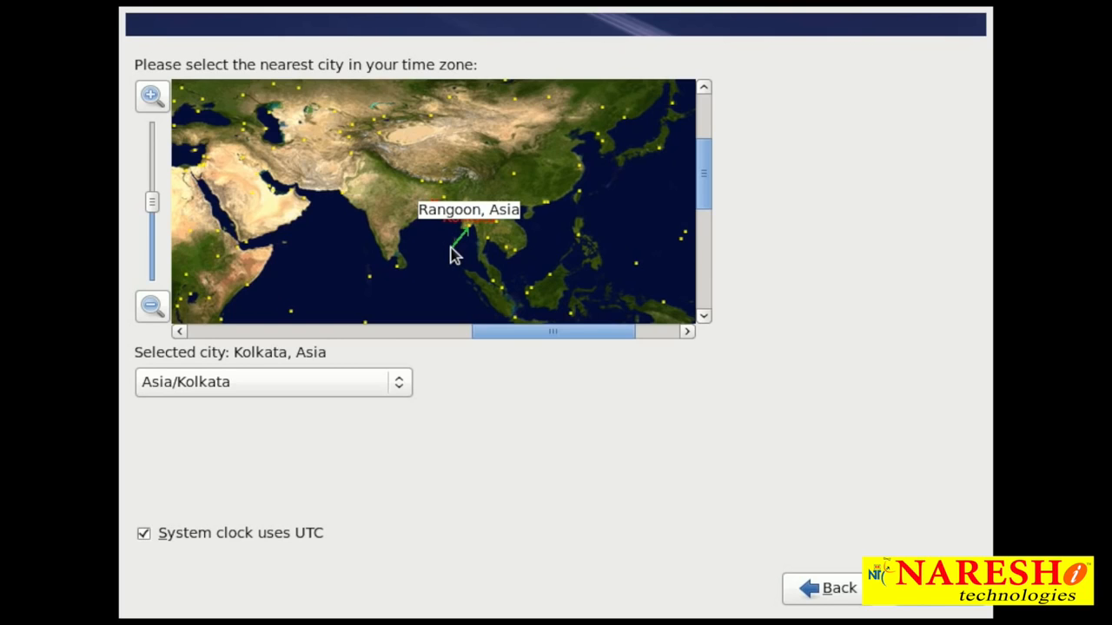
left_click(966, 595)
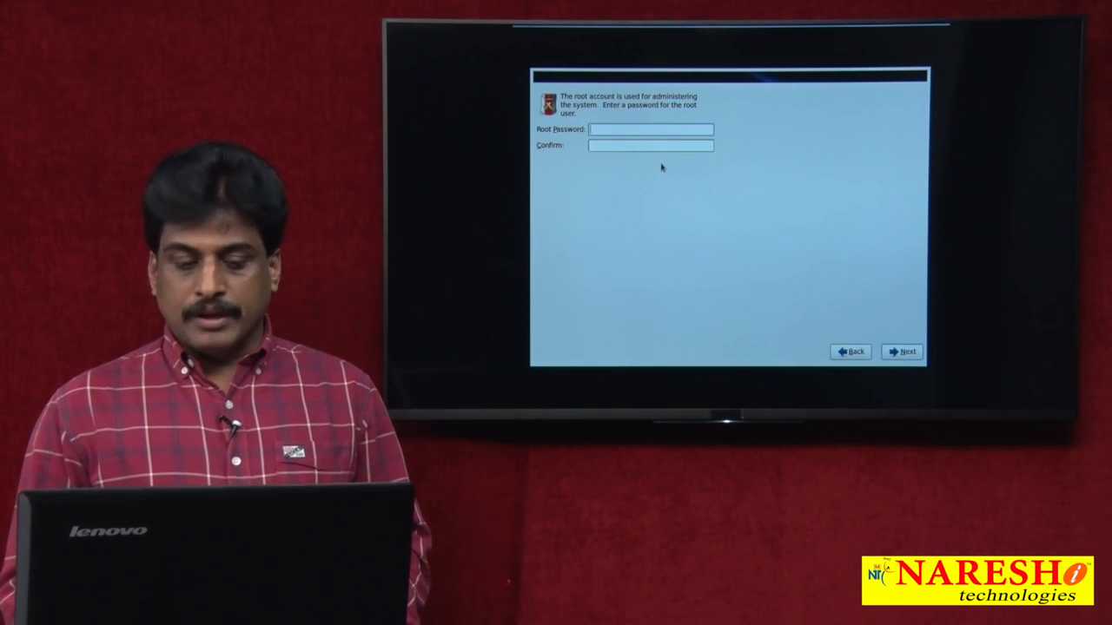
Try to set and confirm a root account password, declining to use the weak one
type("••")
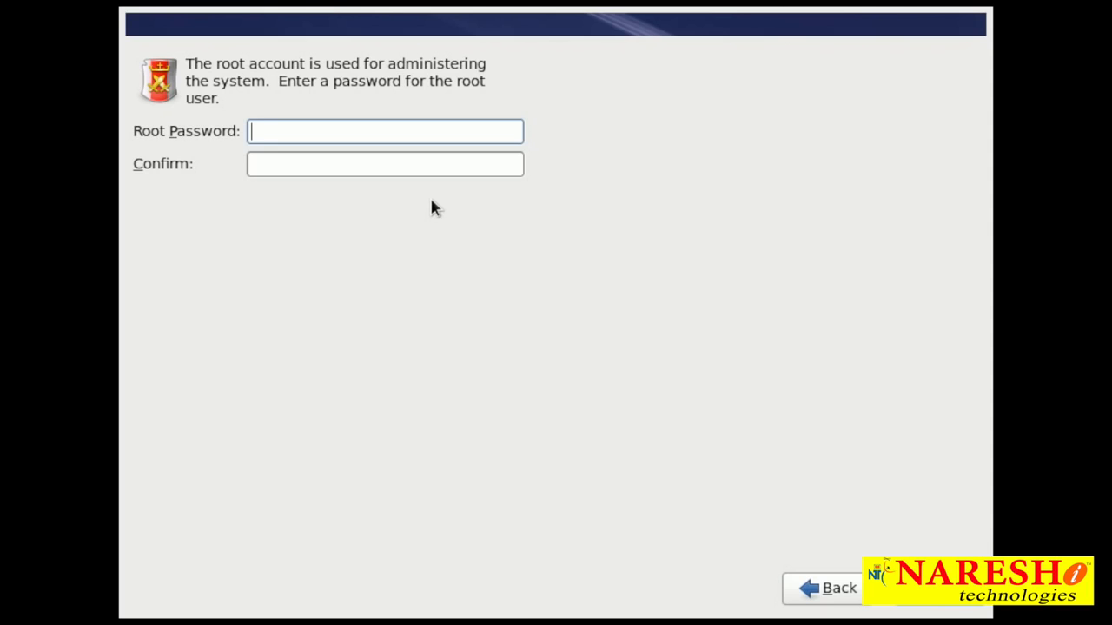
type("••••••")
key("Tab")
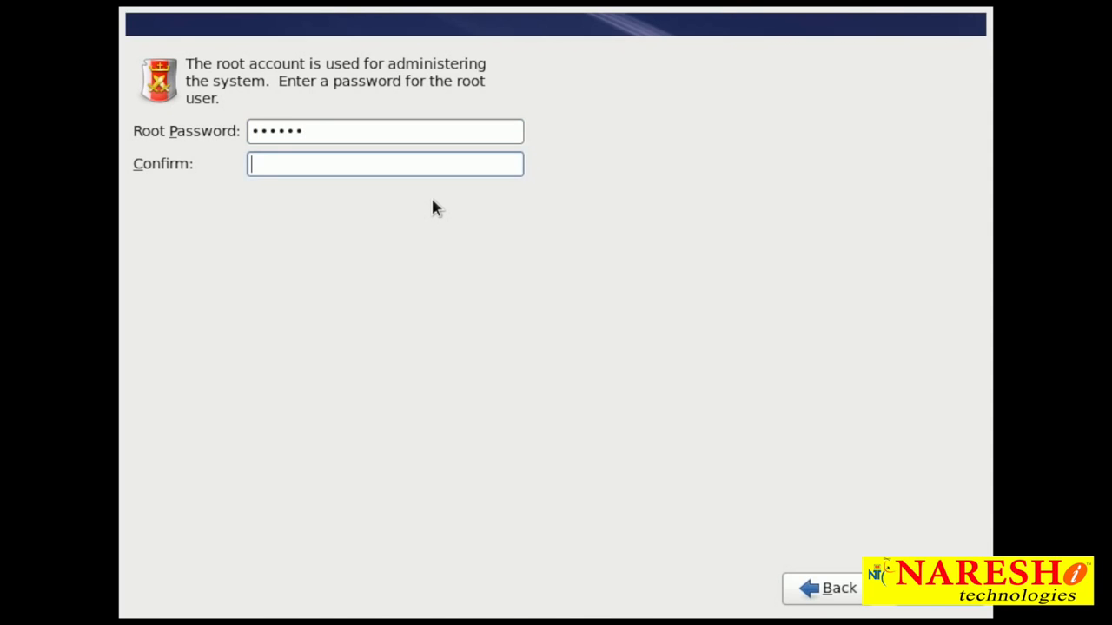
type("••••••")
key("Return")
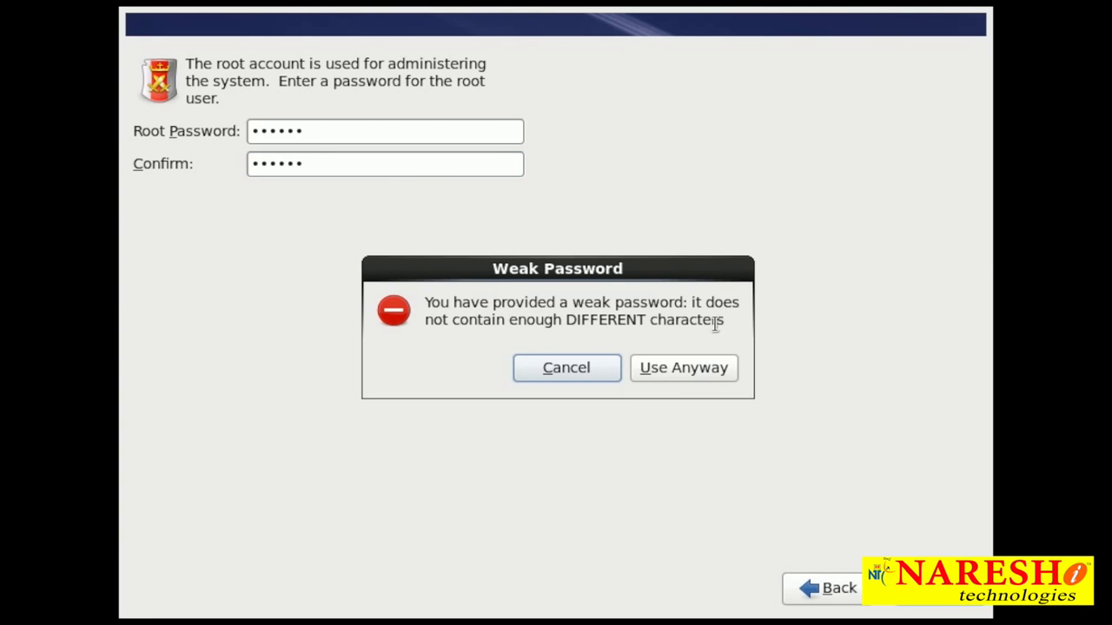
left_click(576, 370)
Enter a different root password, confirm it and continue to the installation type selection
type("1234567")
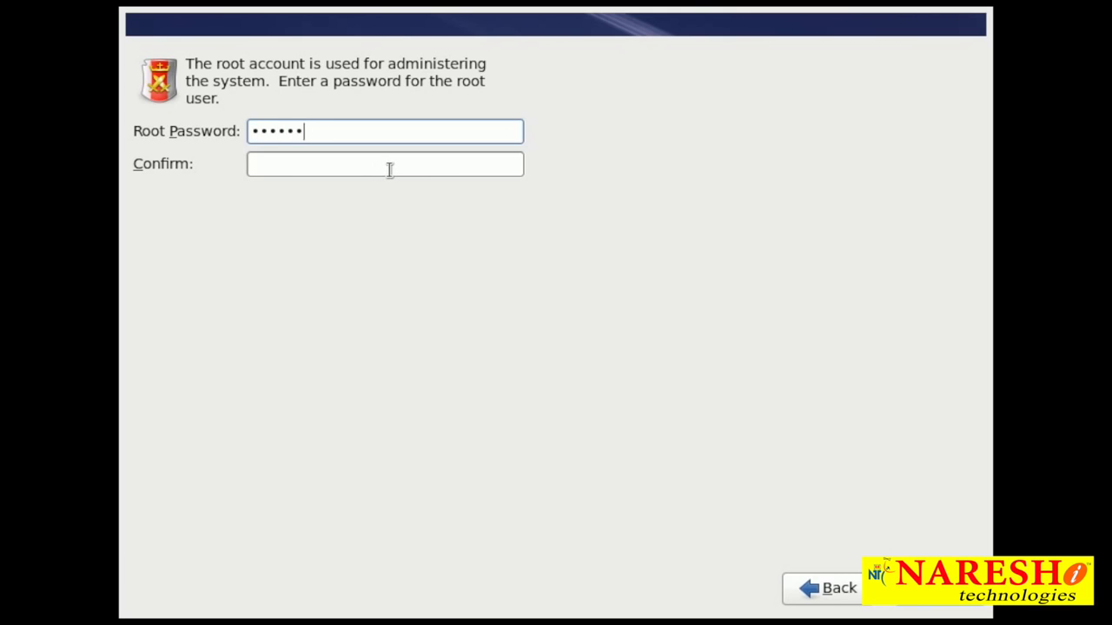
left_click(390, 169)
type("123")
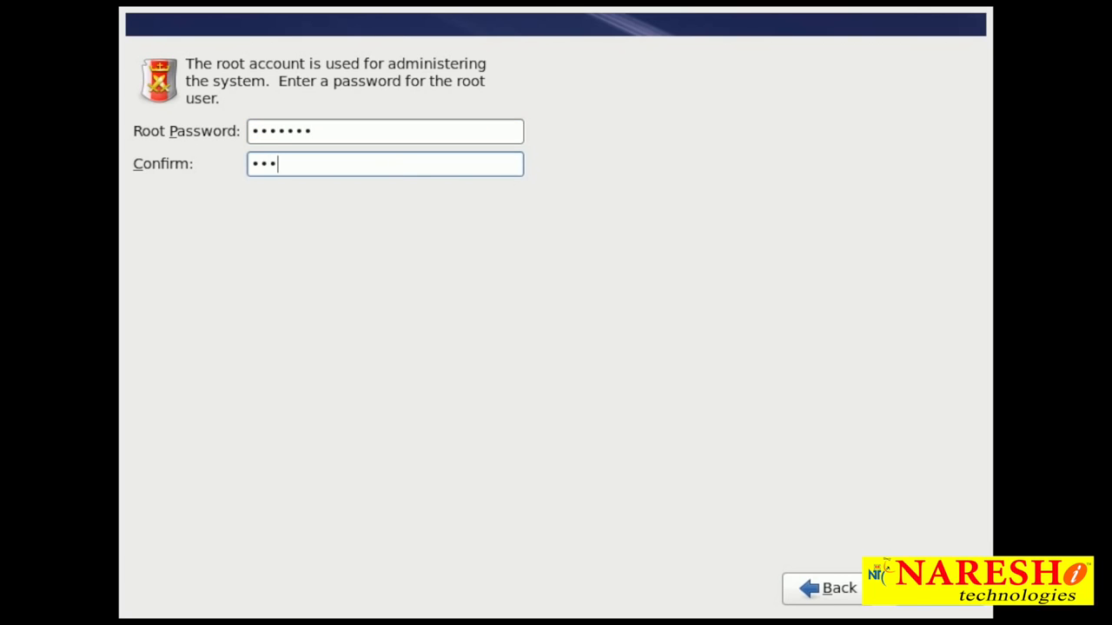
type("4567")
left_click(928, 599)
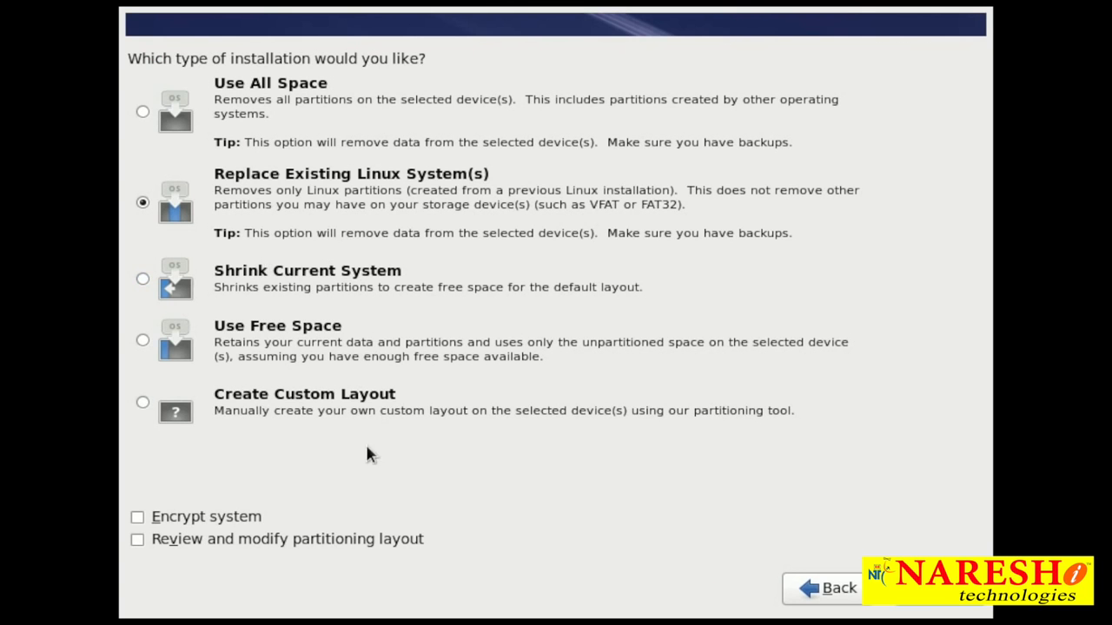
Choose Create Custom Layout as the installation type and continue to the partitioning tool
left_click(246, 414)
left_click(252, 410)
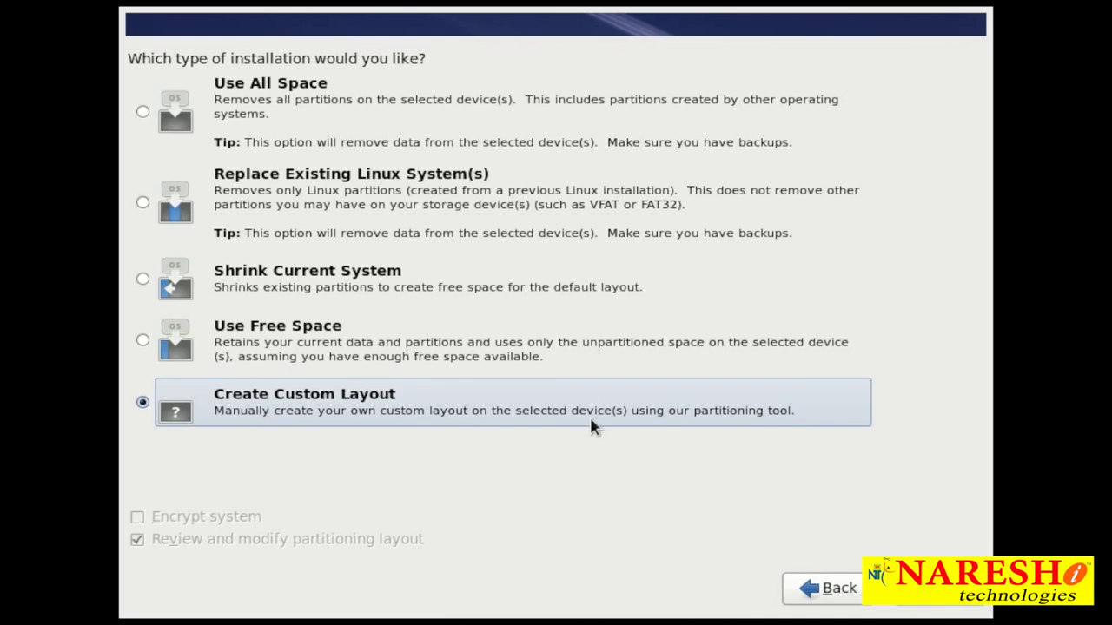
left_click(940, 590)
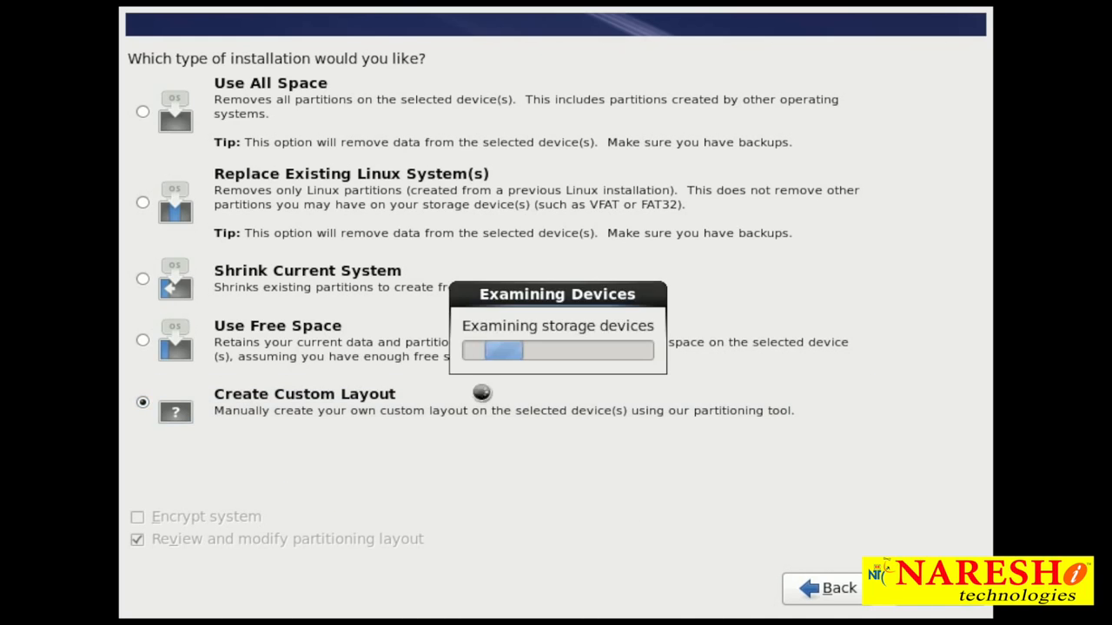
Create a standard ext4 partition in the free space of sda with mount point / and a fixed size of 8000 MB
left_click(291, 242)
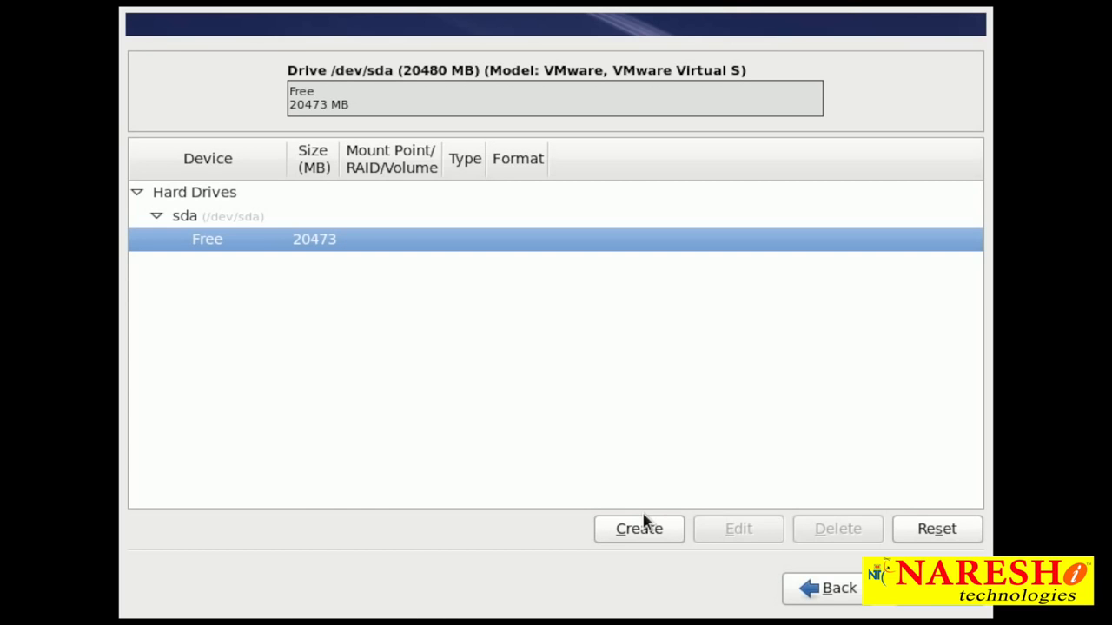
left_click(219, 355)
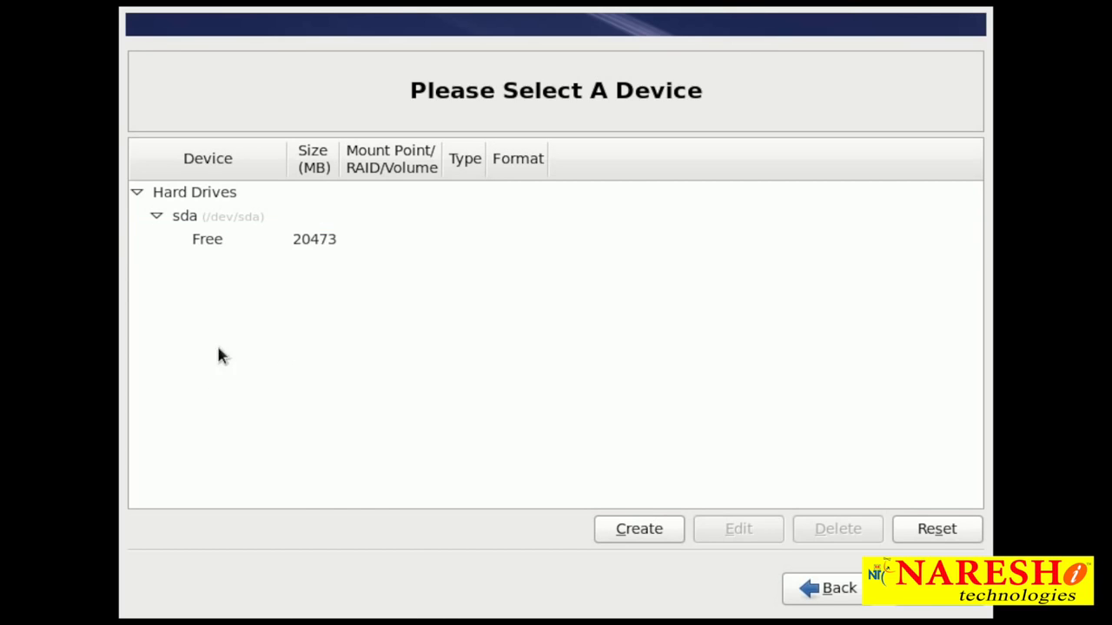
left_click(291, 244)
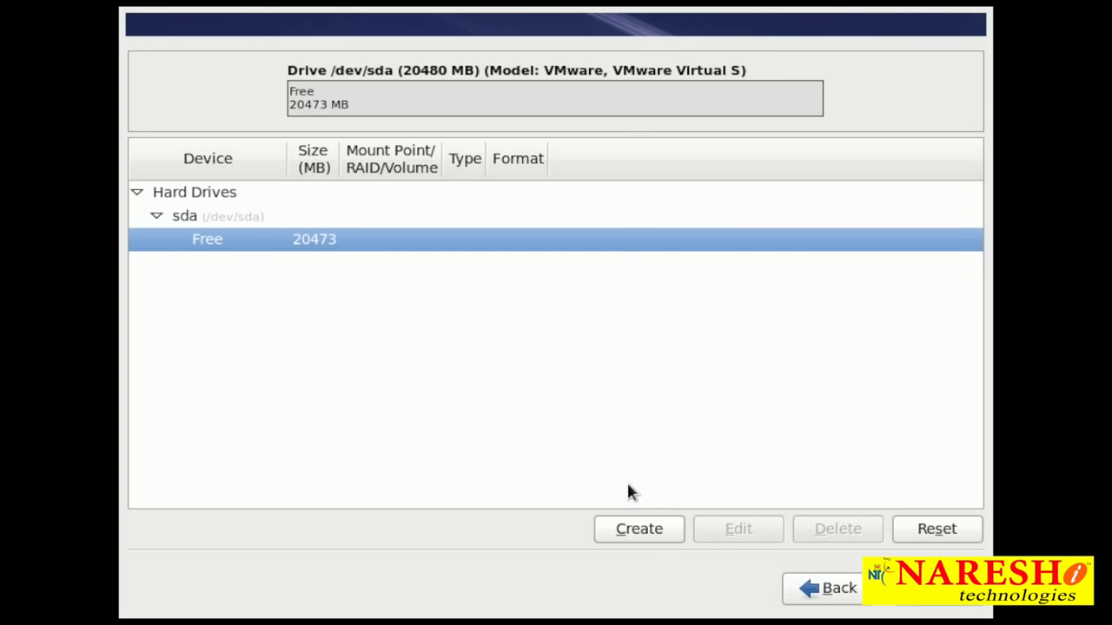
left_click(645, 526)
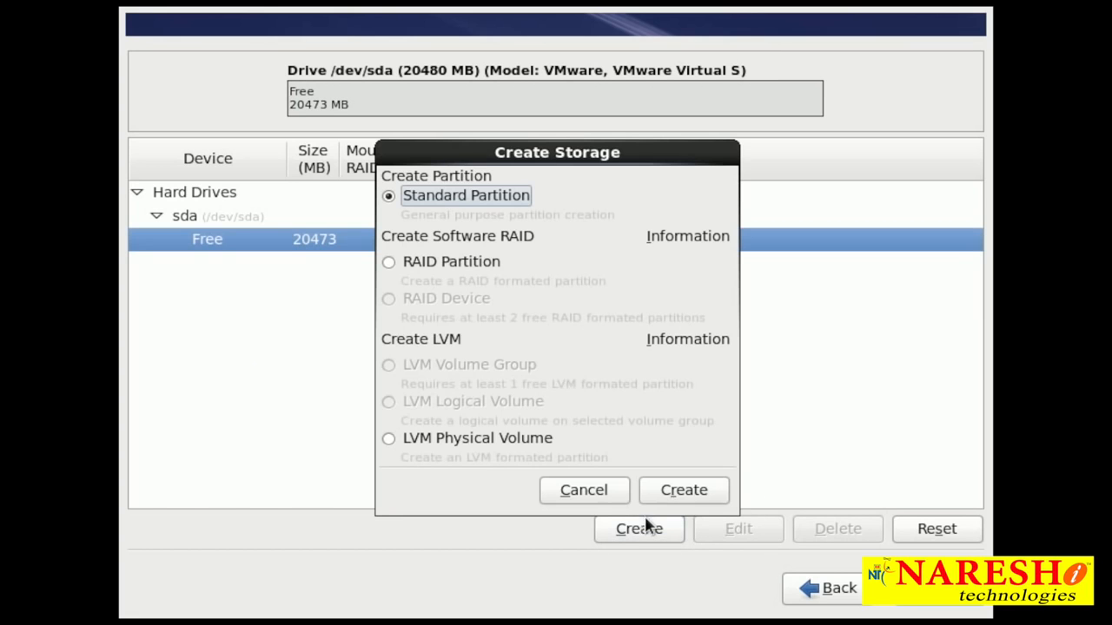
left_click(684, 490)
left_click(556, 340)
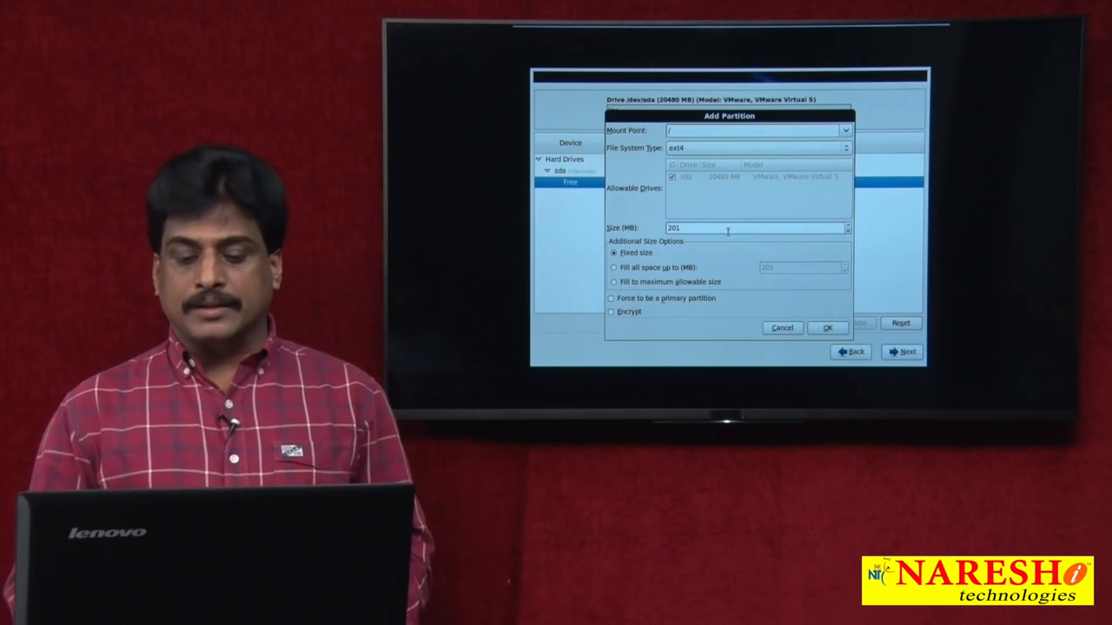
key("Delete")
key("Delete")
key("Delete")
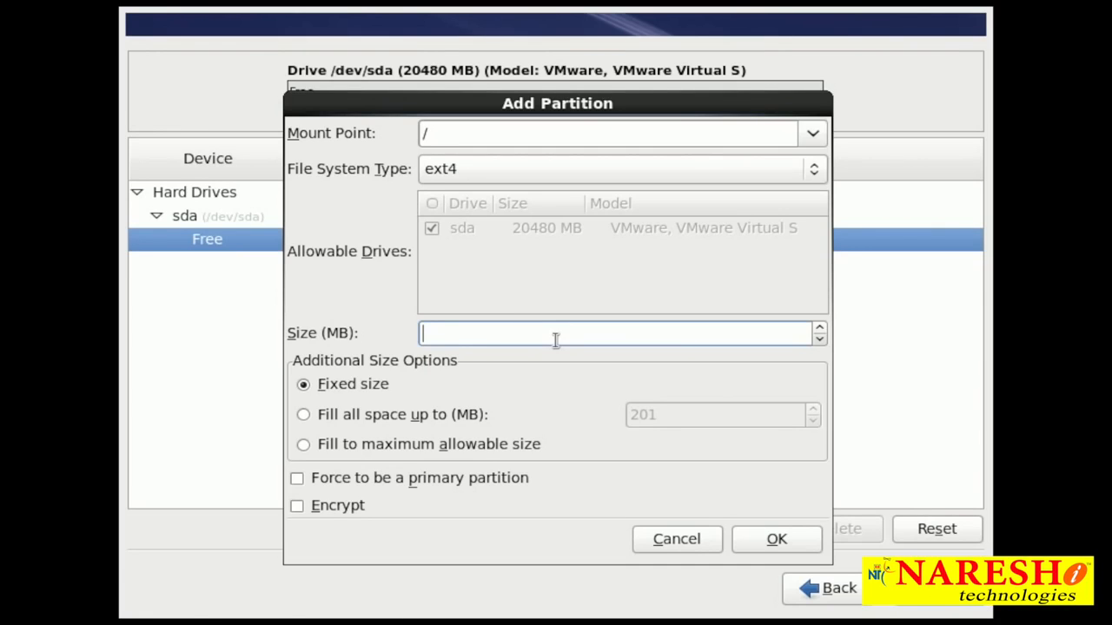
type("8000")
left_click(775, 540)
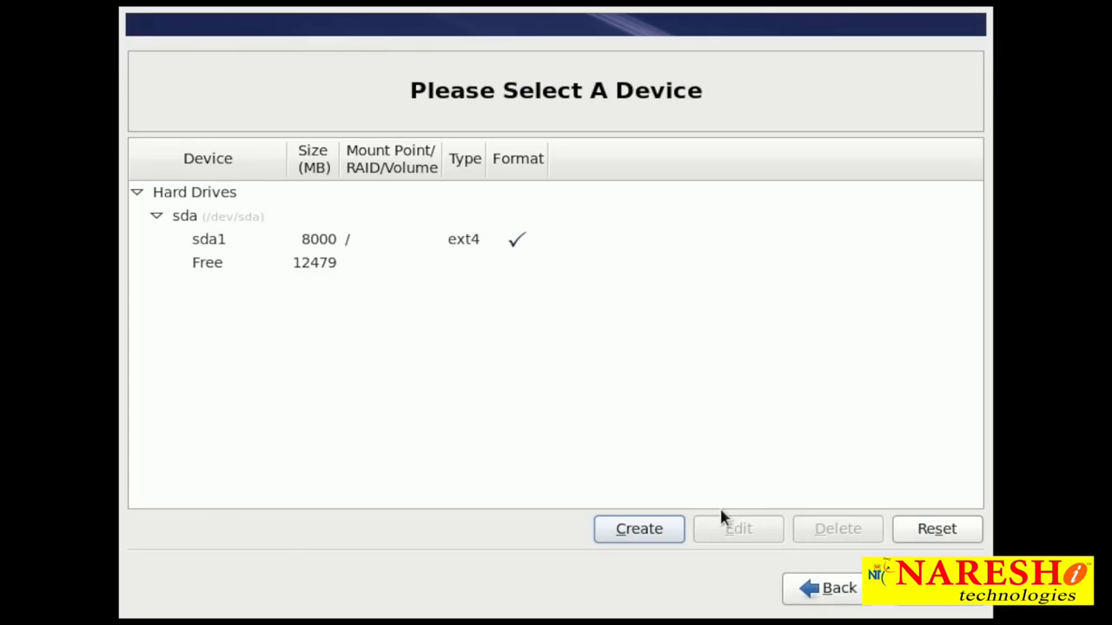
Define a standard ext4 partition in sda's remaining free space with mount point /boot and a size of 300 MB
left_click(389, 271)
left_click(640, 529)
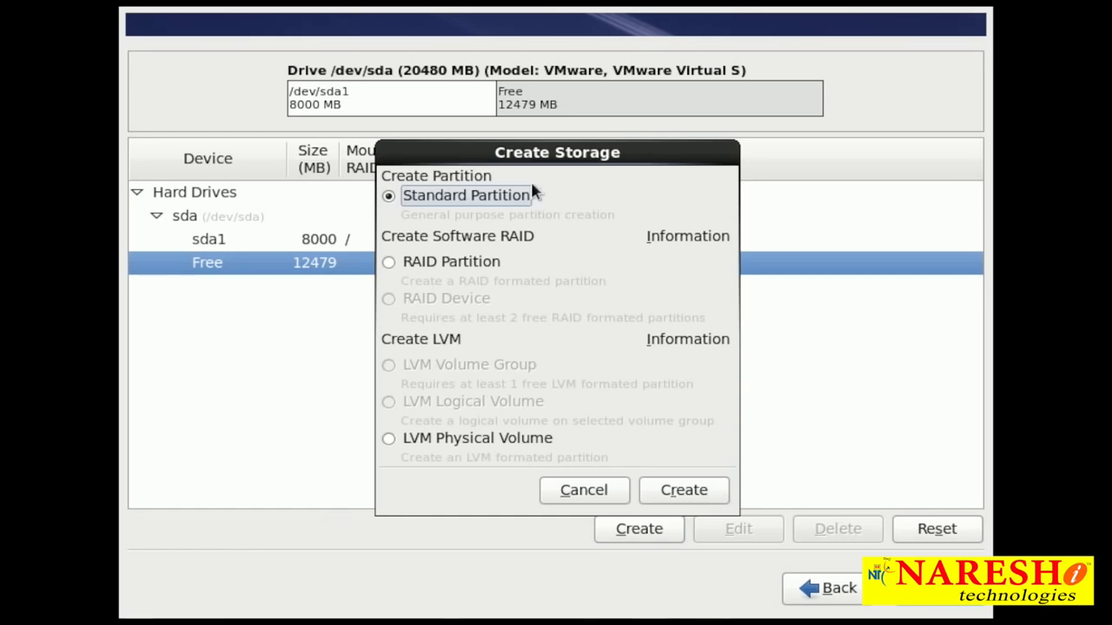
left_click(682, 499)
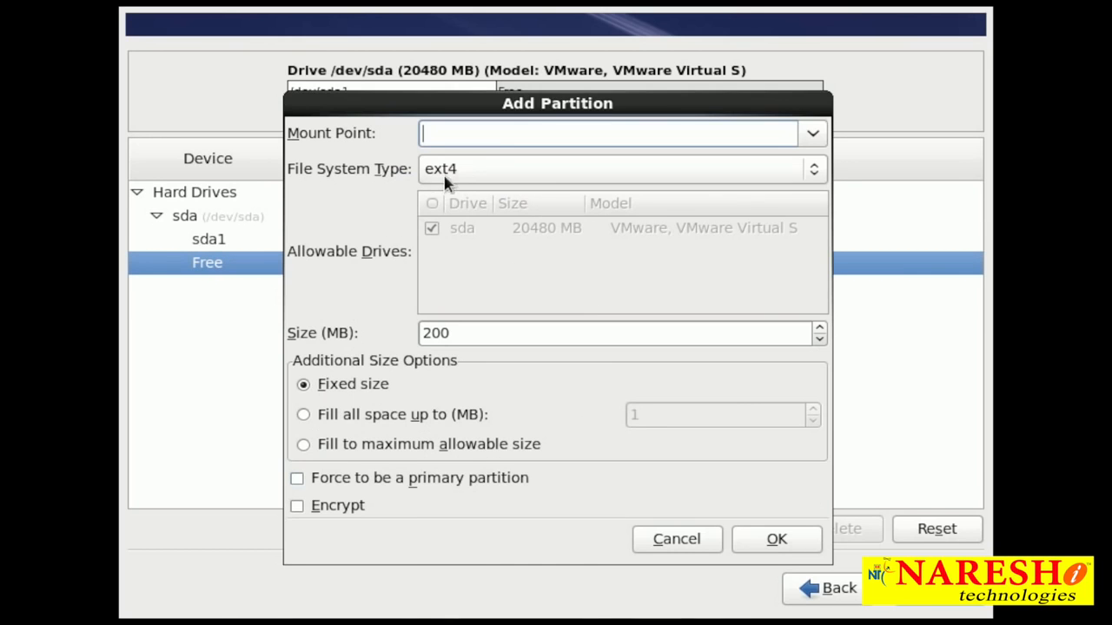
left_click(811, 132)
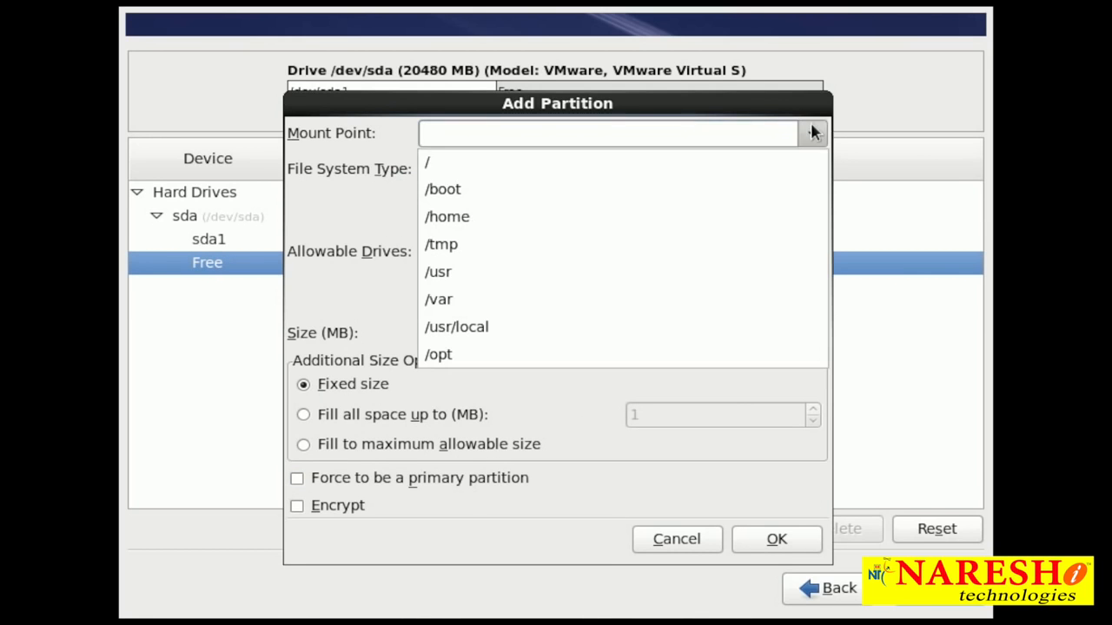
left_click(549, 191)
double_click(557, 338)
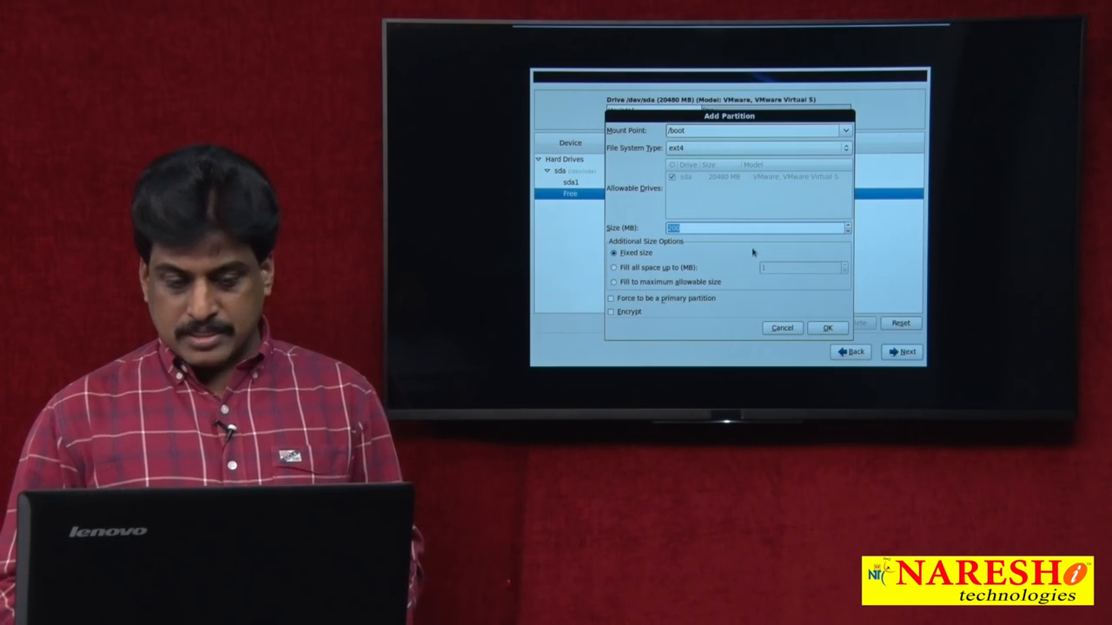
type("300")
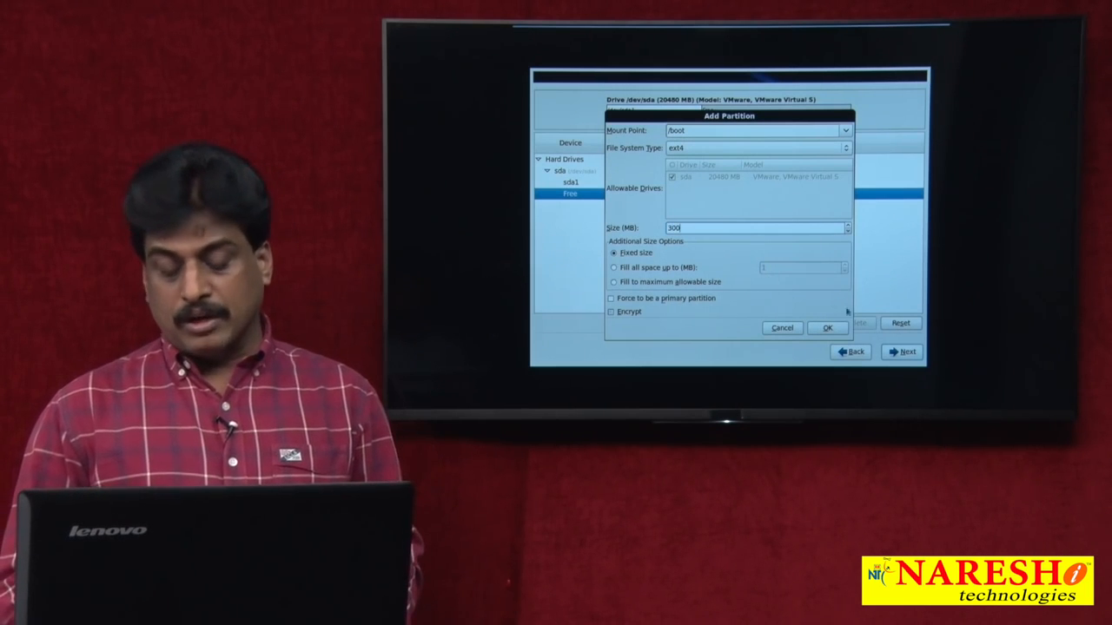